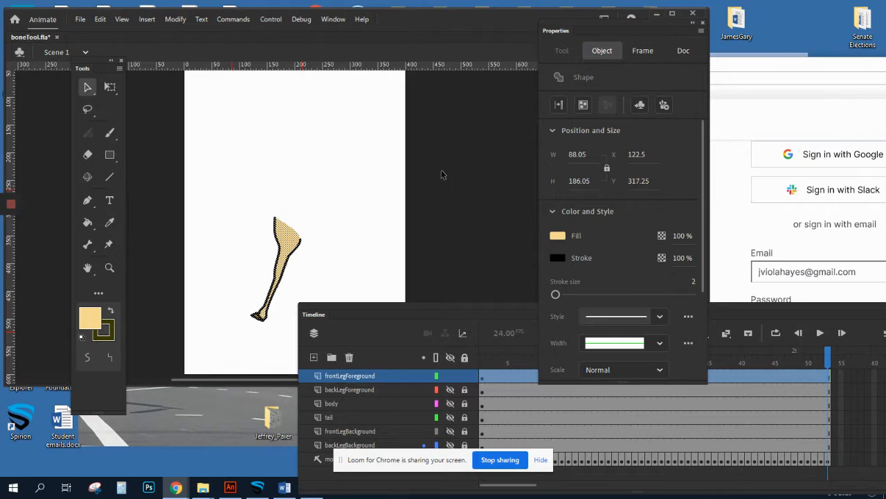
# Rearrange the floating Timeline and Properties panels so the stage and the full layer list are accessible
pyautogui.moveTo(410, 305); pyautogui.dragTo(475, 277)
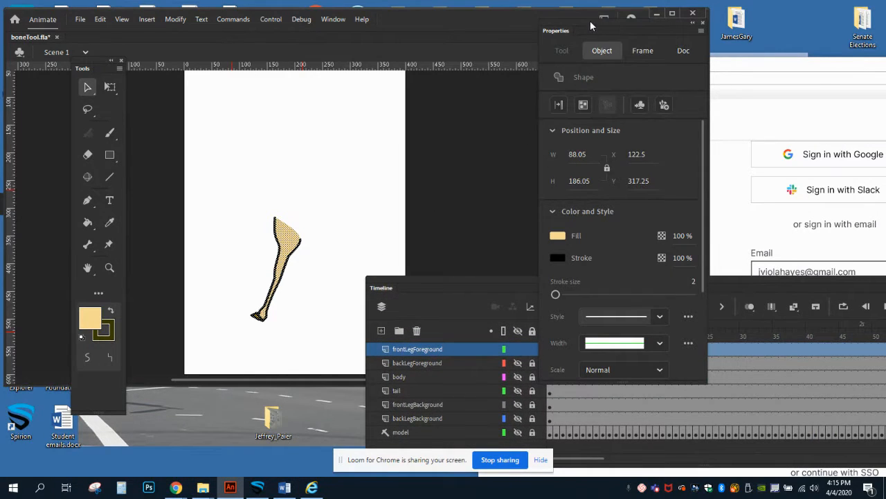
pyautogui.moveTo(590, 22); pyautogui.dragTo(769, 16)
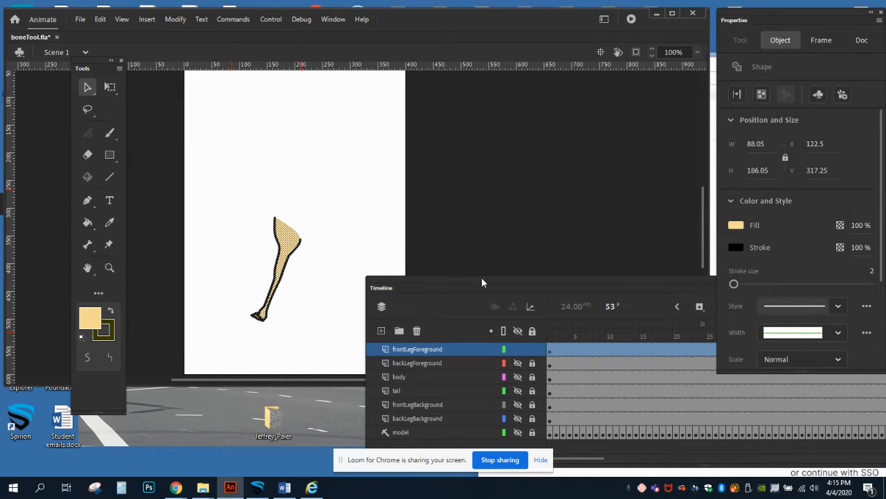
pyautogui.moveTo(479, 279); pyautogui.dragTo(534, 227)
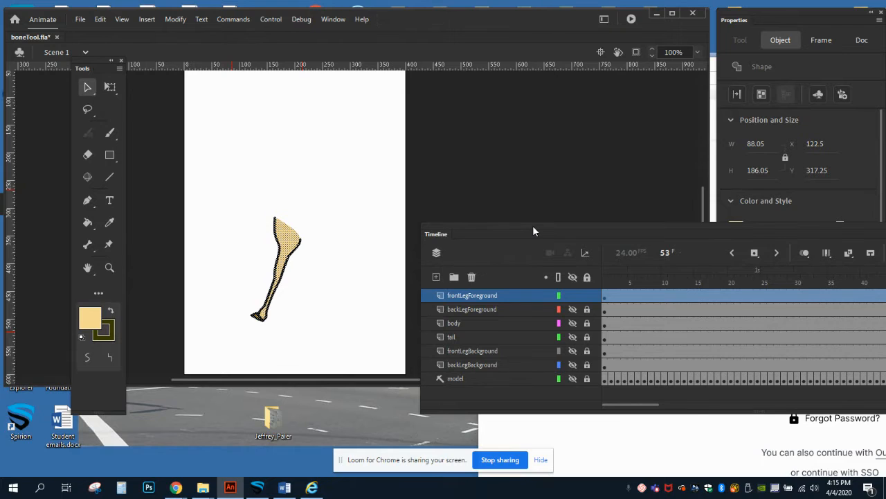
pyautogui.moveTo(529, 230); pyautogui.dragTo(522, 172)
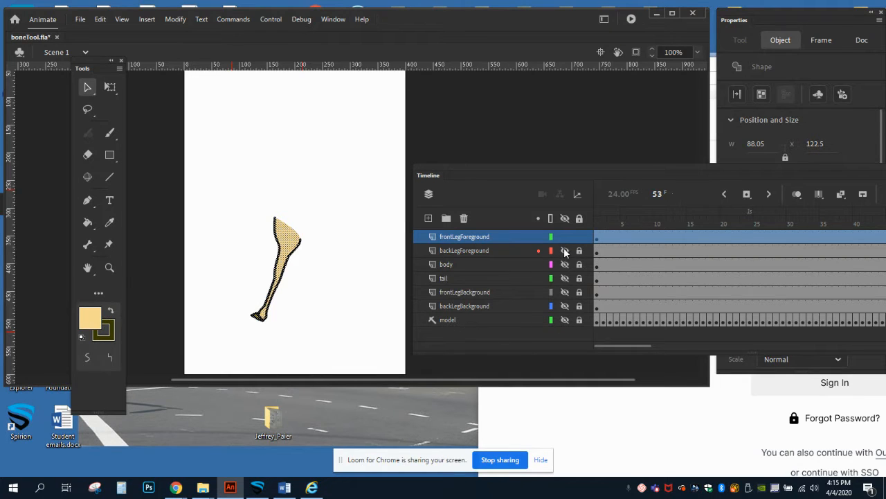
# Show all the giraffe's body-part layers for inspection, and finish with only the model layer visible
pyautogui.moveTo(564, 250); pyautogui.dragTo(564, 320)
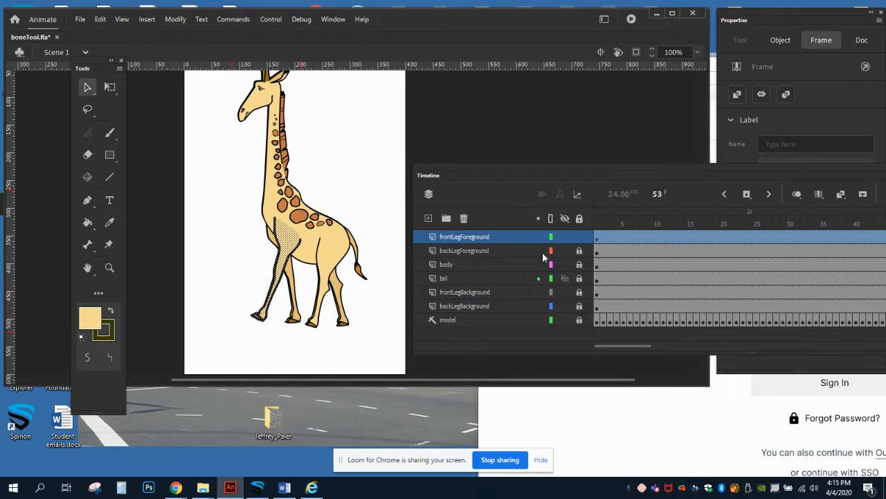
pyautogui.moveTo(495, 169); pyautogui.dragTo(502, 142)
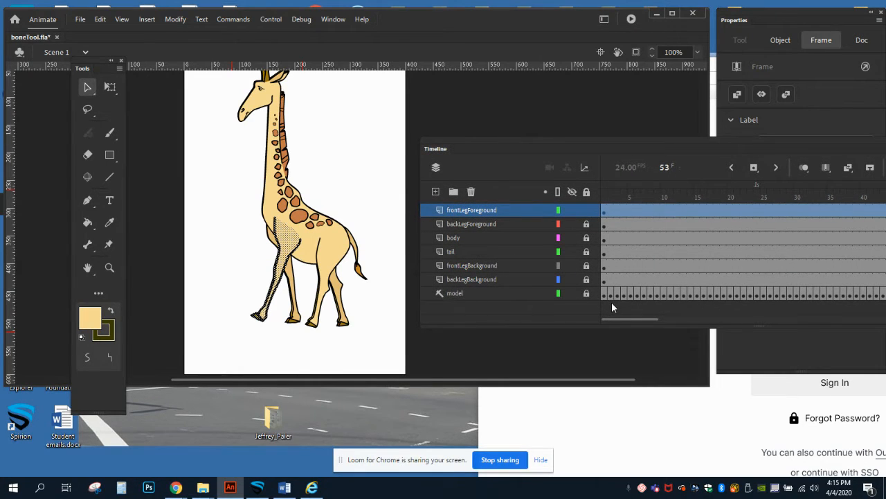
pyautogui.click(572, 293)
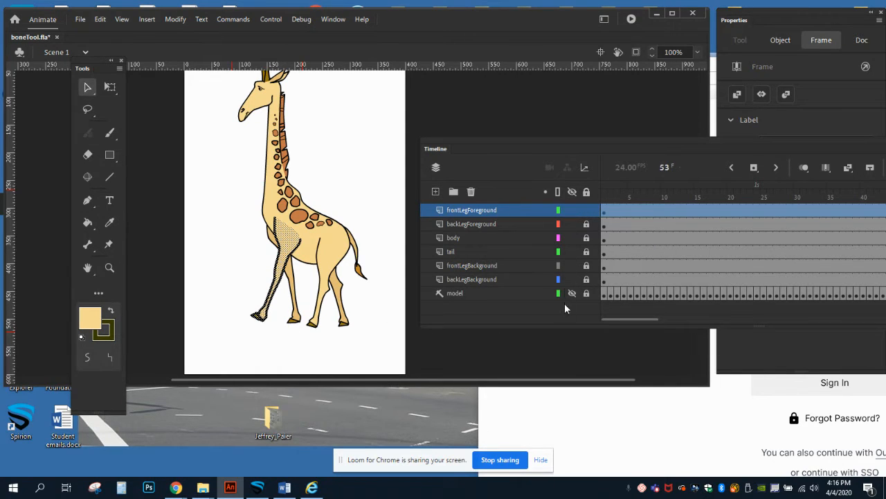
pyautogui.moveTo(571, 293); pyautogui.dragTo(572, 209)
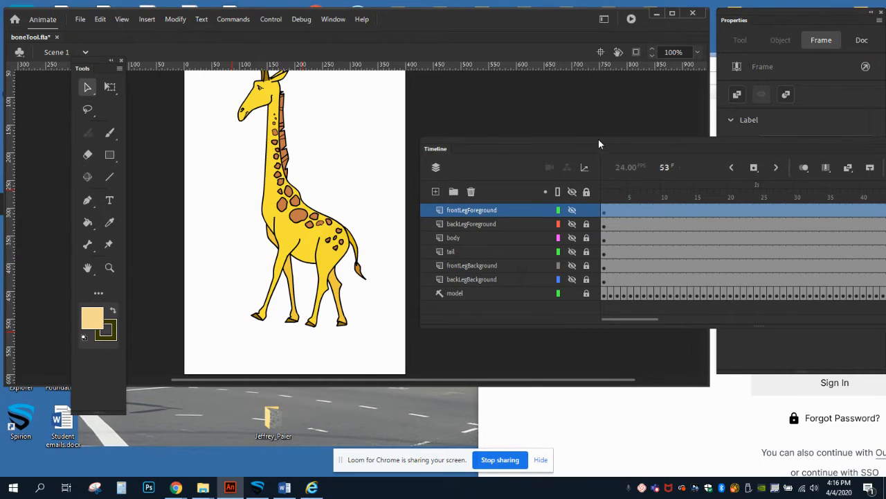
# Examine the model layer's walk cycle by scrubbing from frame 1 to frame 53, keeping the Timeline clear of the legs
pyautogui.moveTo(596, 147); pyautogui.dragTo(264, 263)
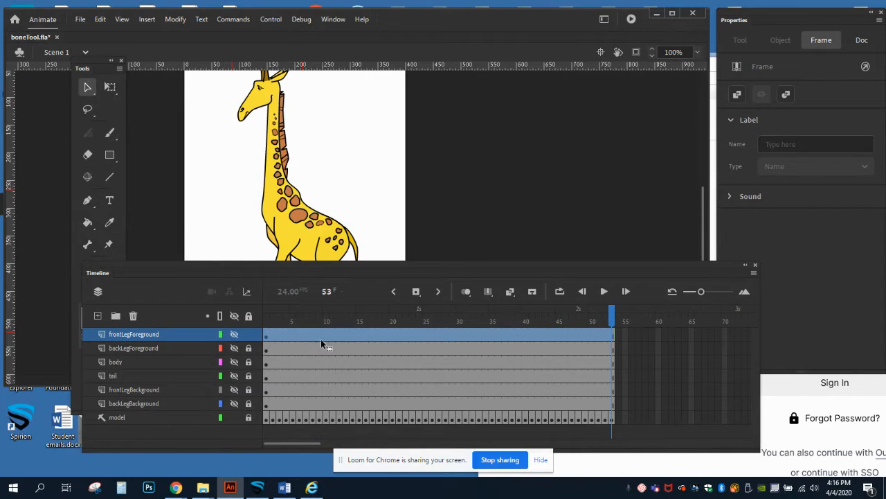
pyautogui.click(266, 317)
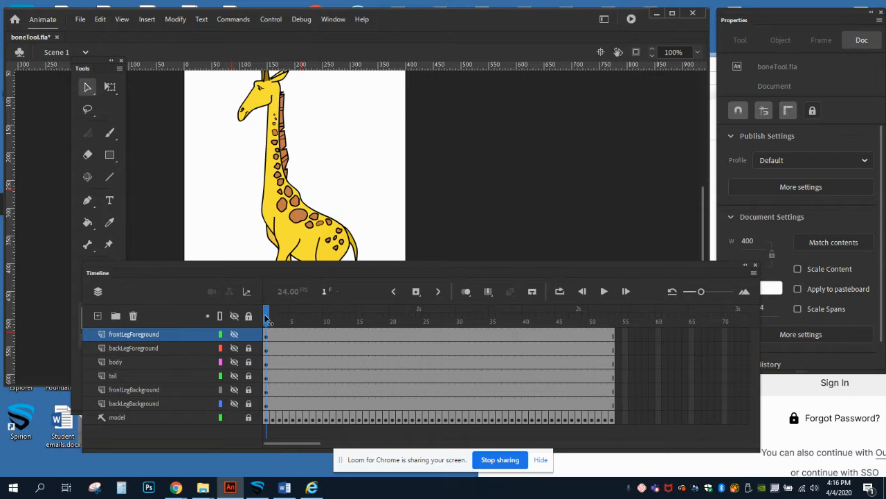
pyautogui.moveTo(269, 315); pyautogui.dragTo(293, 316)
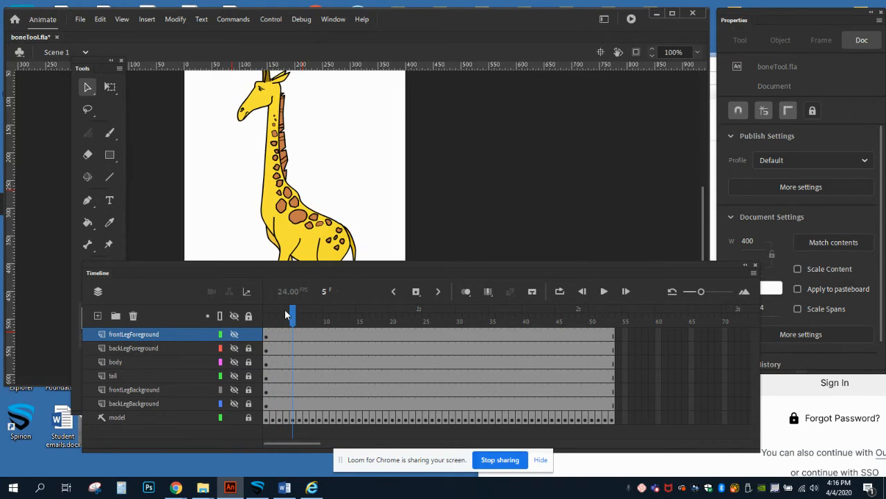
pyautogui.click(88, 87)
pyautogui.moveTo(294, 316); pyautogui.dragTo(313, 317)
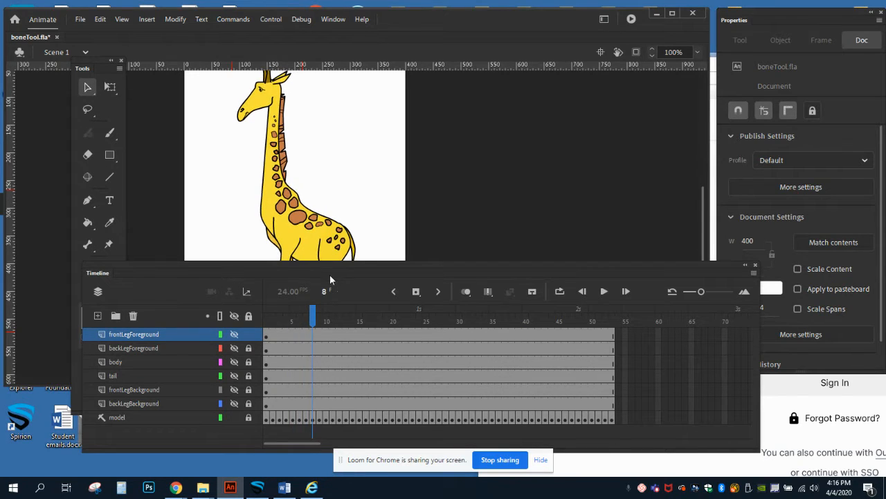
pyautogui.moveTo(336, 262); pyautogui.dragTo(606, 317)
pyautogui.click(589, 373)
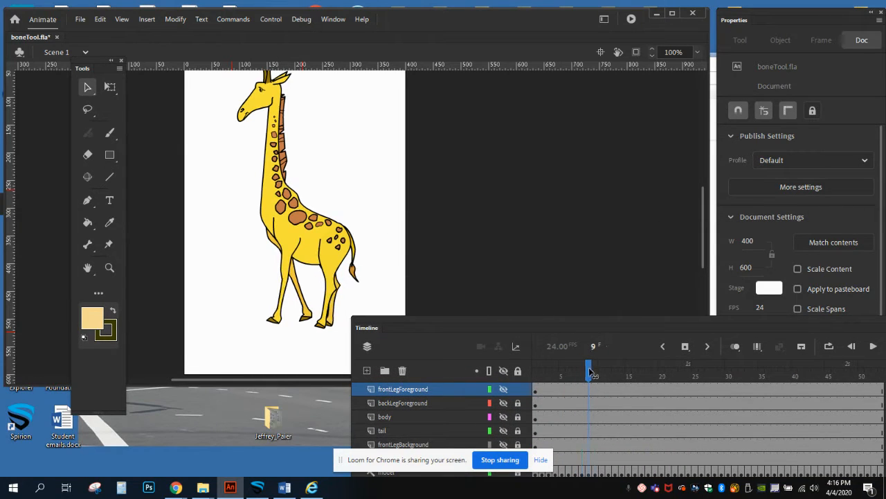
pyautogui.moveTo(589, 372); pyautogui.dragTo(882, 381)
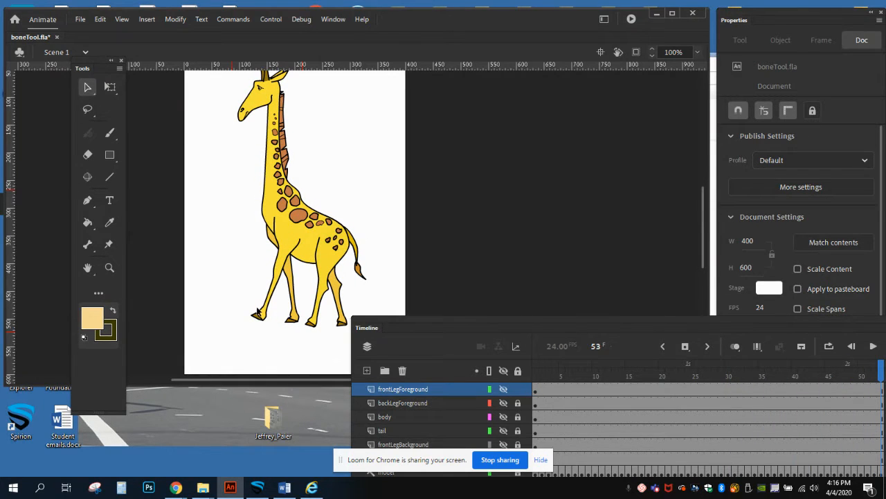
pyautogui.click(535, 374)
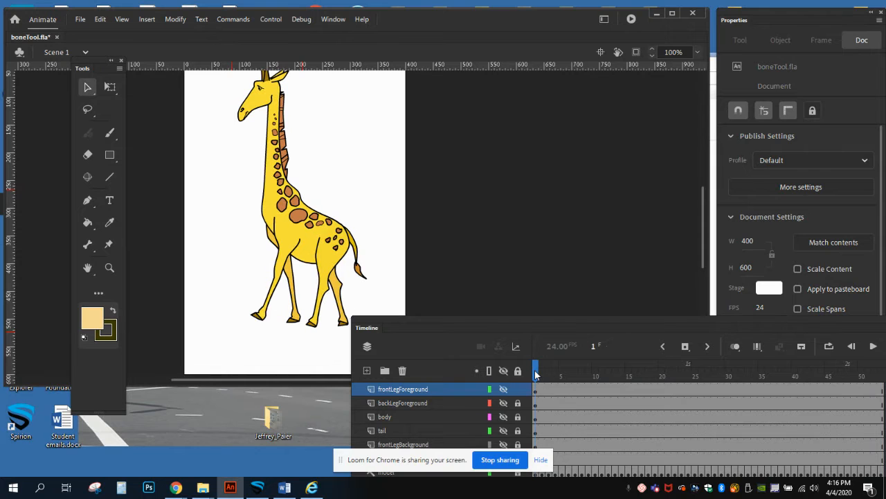
pyautogui.moveTo(535, 371); pyautogui.dragTo(881, 381)
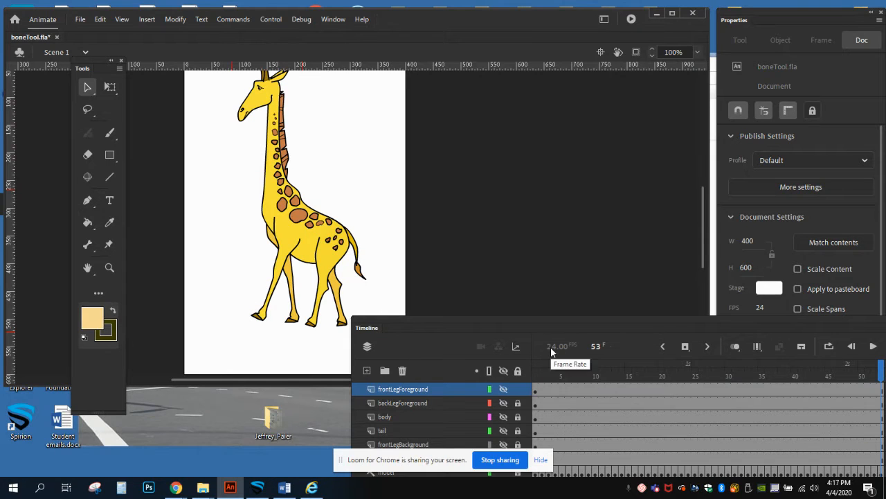
# Compare the giraffe's pose at frames 1 and 53, and scrub up to frame 32 and back to frame 1
pyautogui.click(881, 391)
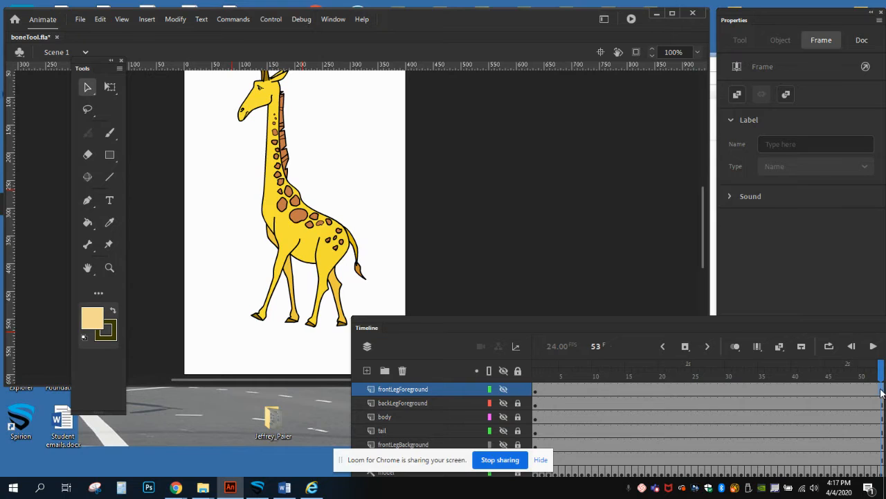
pyautogui.click(534, 389)
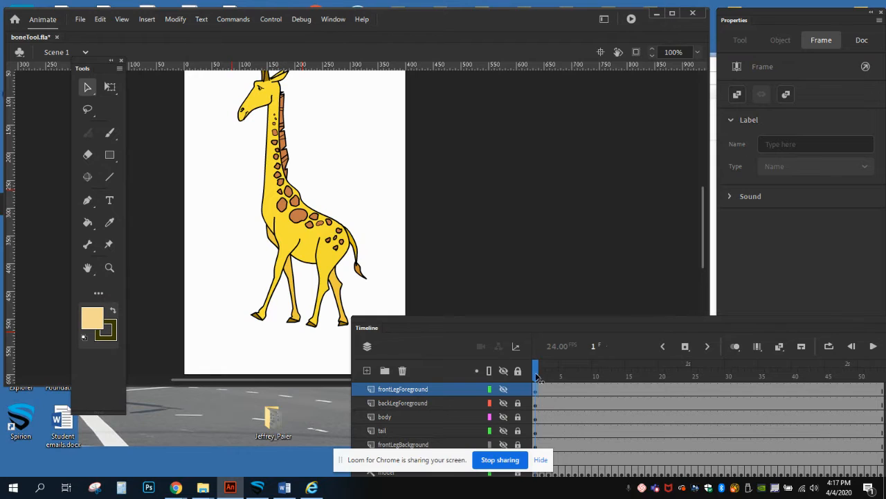
pyautogui.click(883, 392)
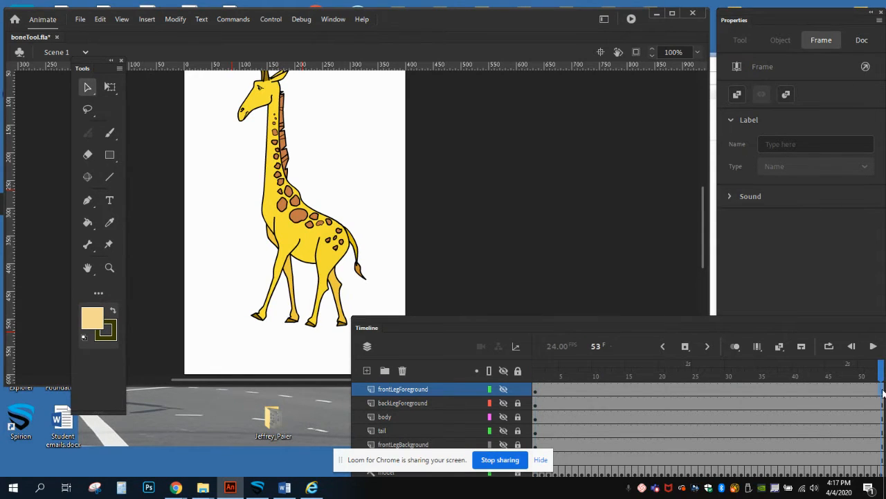
pyautogui.click(535, 395)
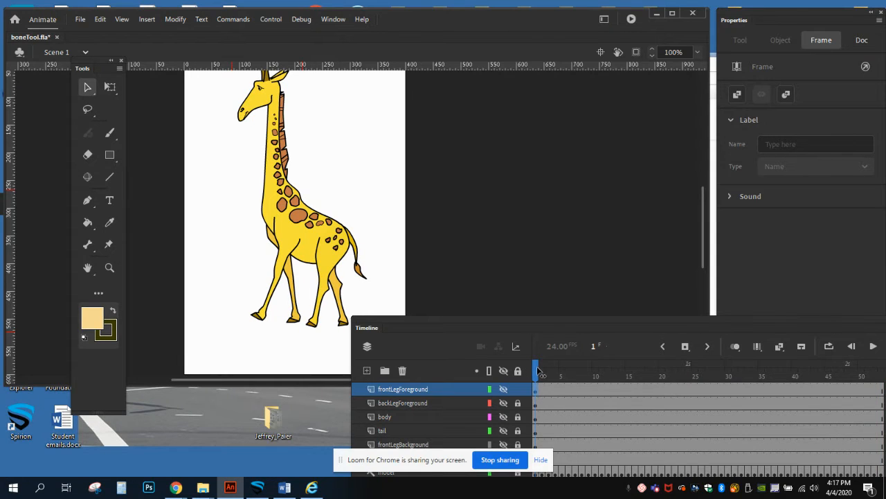
pyautogui.moveTo(537, 373); pyautogui.dragTo(741, 381)
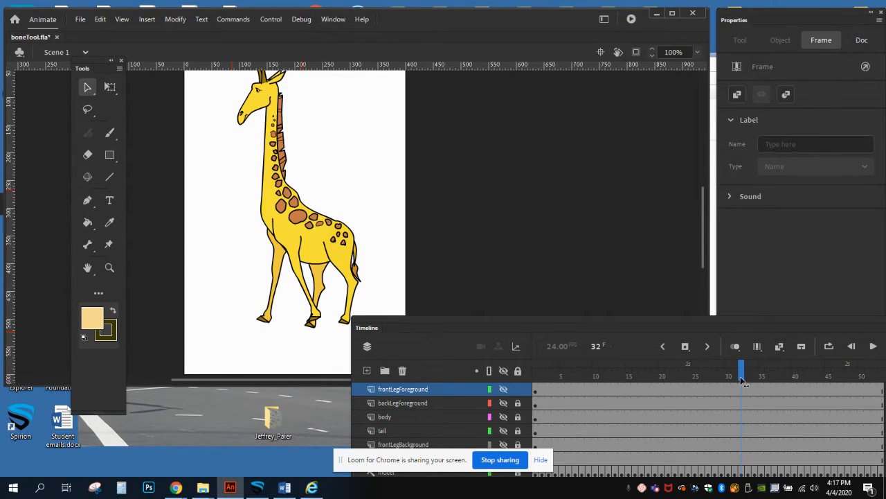
pyautogui.moveTo(741, 380); pyautogui.dragTo(535, 381)
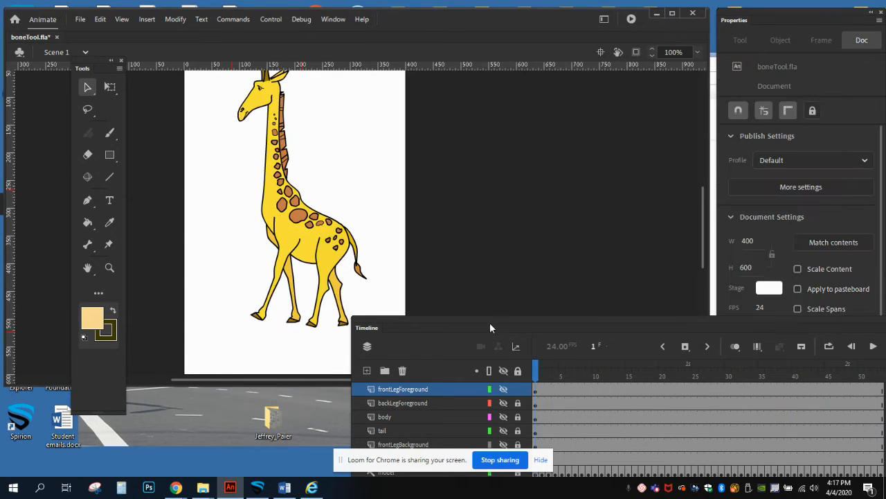
# Hide the model layer and inspect the frontLegForeground and frontLegBackground artwork, leaving both front leg layers hidden
pyautogui.moveTo(473, 322); pyautogui.dragTo(512, 159)
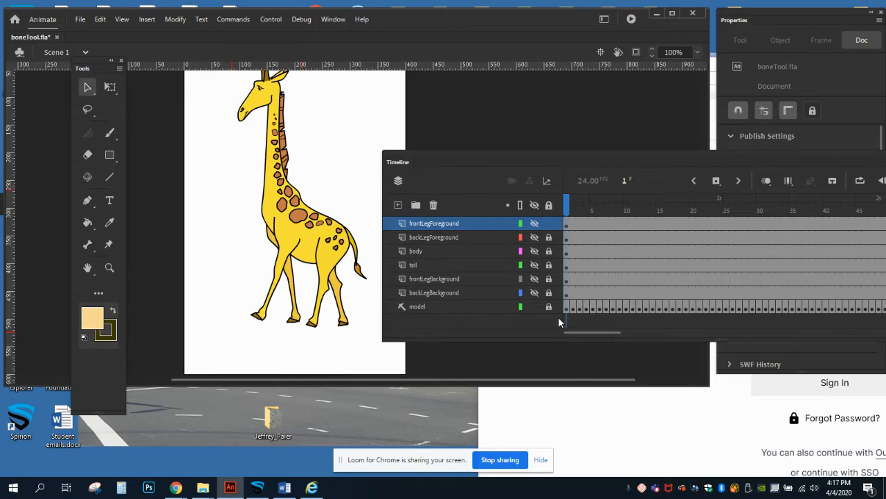
pyautogui.click(534, 307)
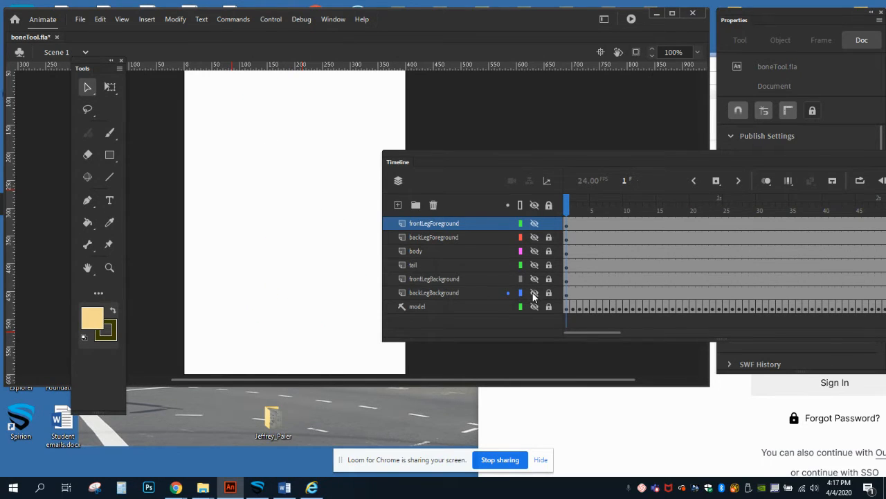
pyautogui.click(533, 225)
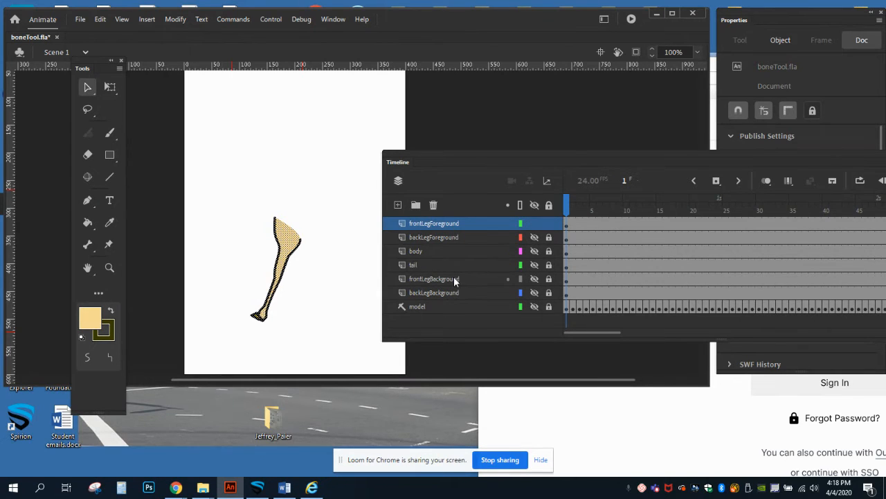
pyautogui.click(534, 279)
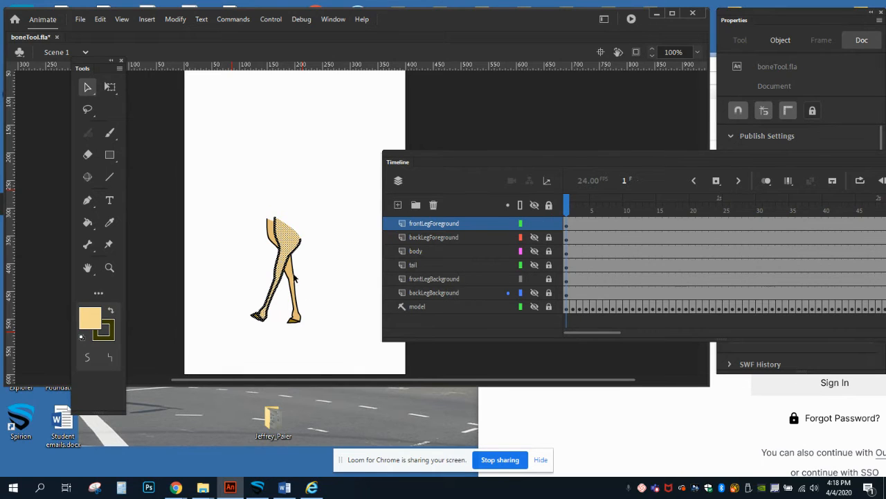
pyautogui.click(535, 222)
pyautogui.click(534, 279)
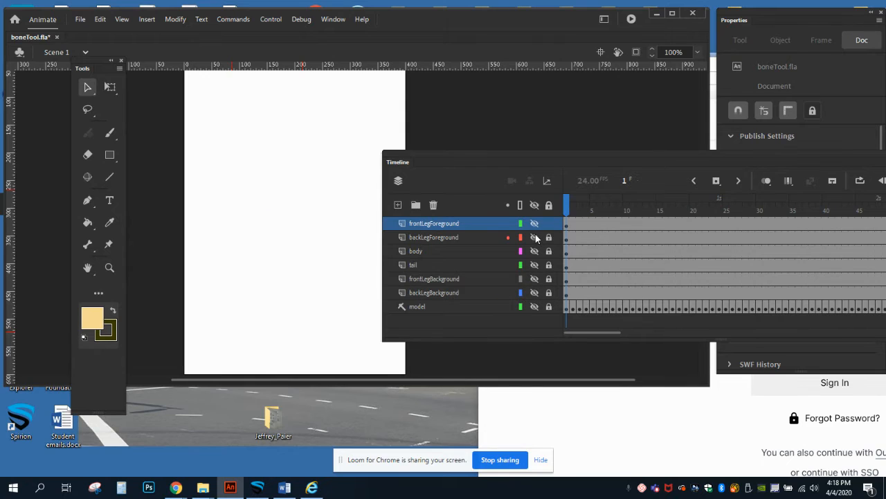
# Inspect the backLegForeground and backLegBackground artwork together and separately, leaving both back leg layers hidden
pyautogui.click(535, 236)
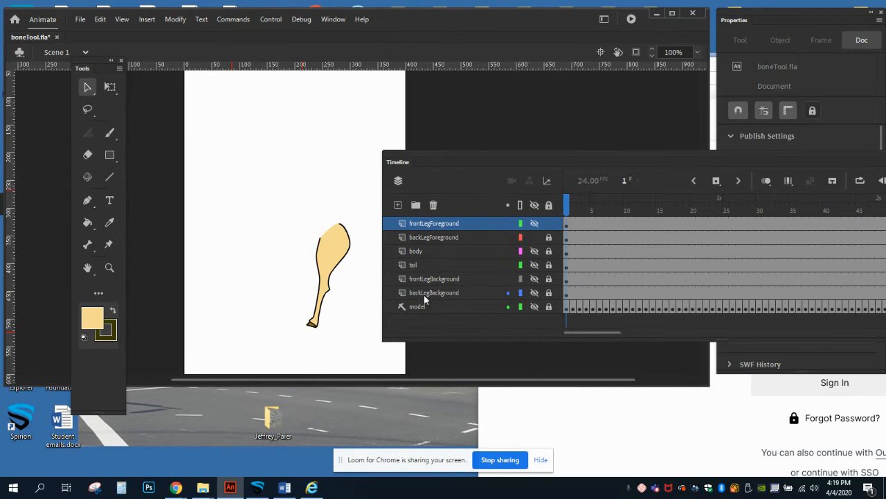
pyautogui.click(534, 297)
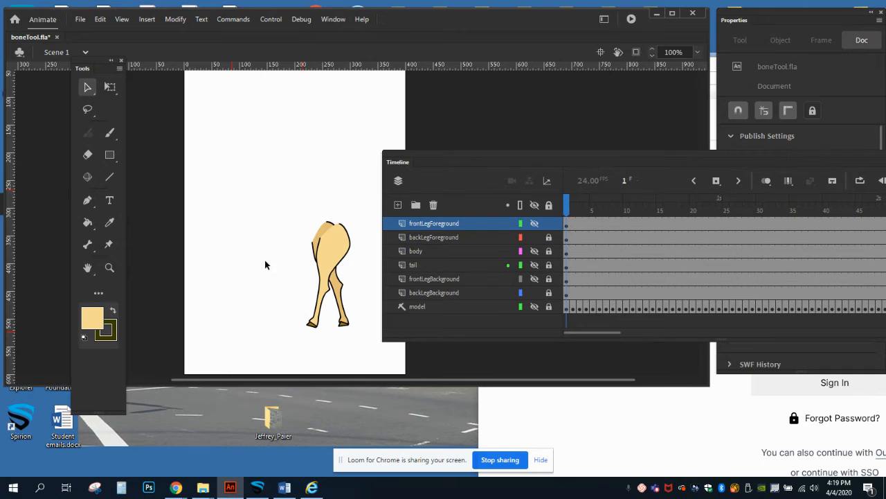
pyautogui.click(535, 237)
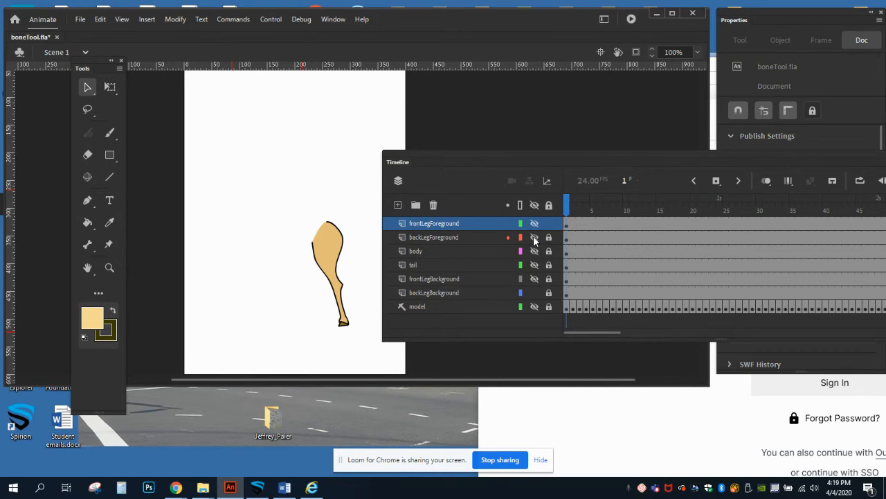
pyautogui.click(535, 293)
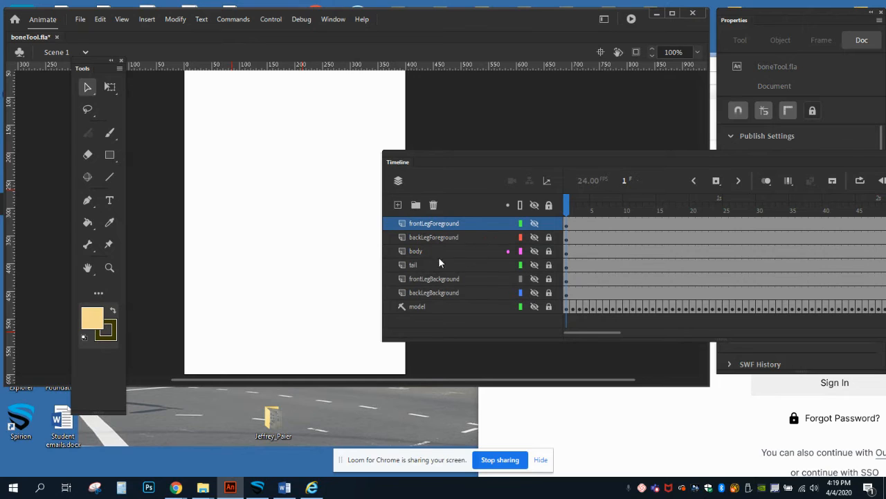
# Select the body layer, make it visible on the stage, and unlock it for editing
pyautogui.click(417, 250)
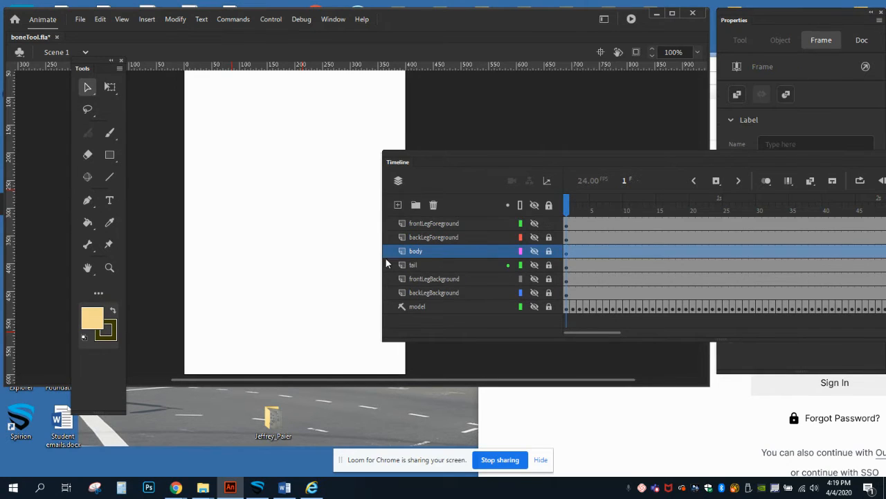
pyautogui.click(535, 251)
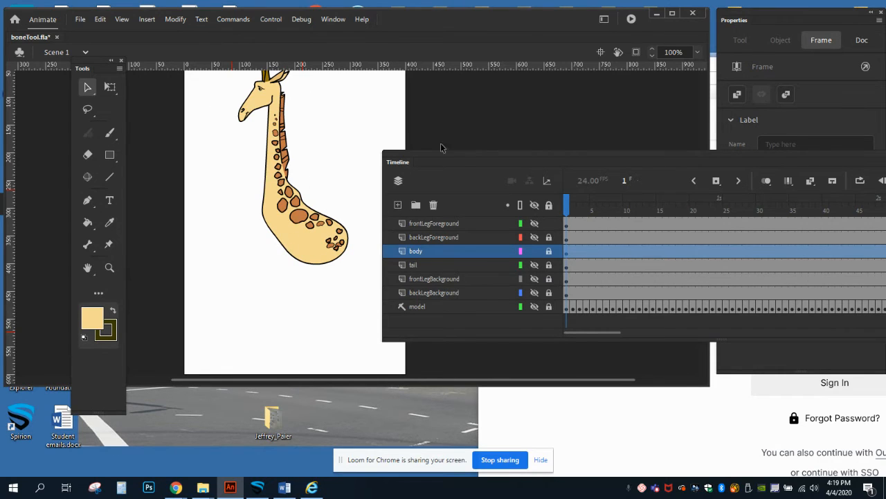
pyautogui.scroll(3, 371, 133)
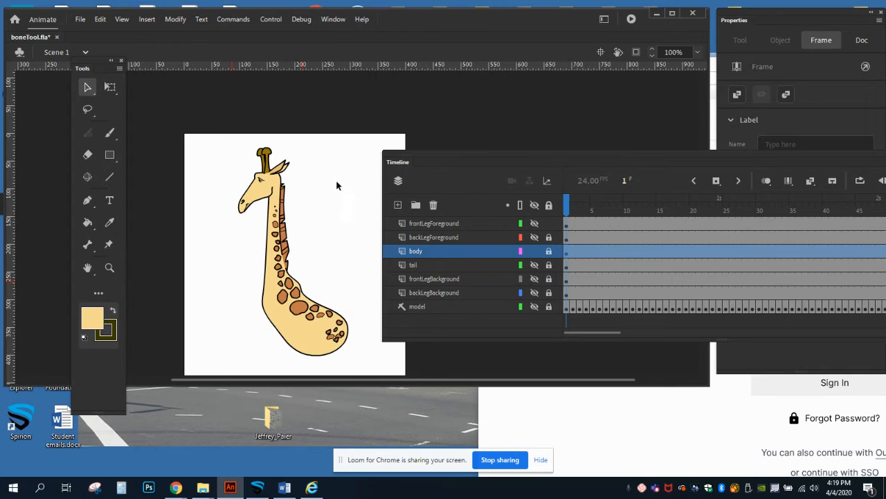
pyautogui.click(549, 251)
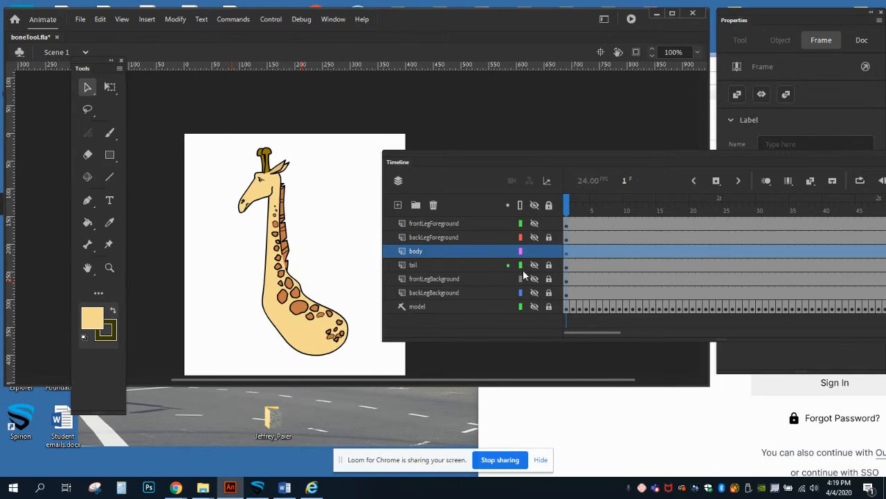
# Select the body artwork's fill, its fill with outlines, and the entire head, neck and body drawing using the Selection tool
pyautogui.moveTo(211, 142); pyautogui.dragTo(315, 153)
pyautogui.click(268, 197)
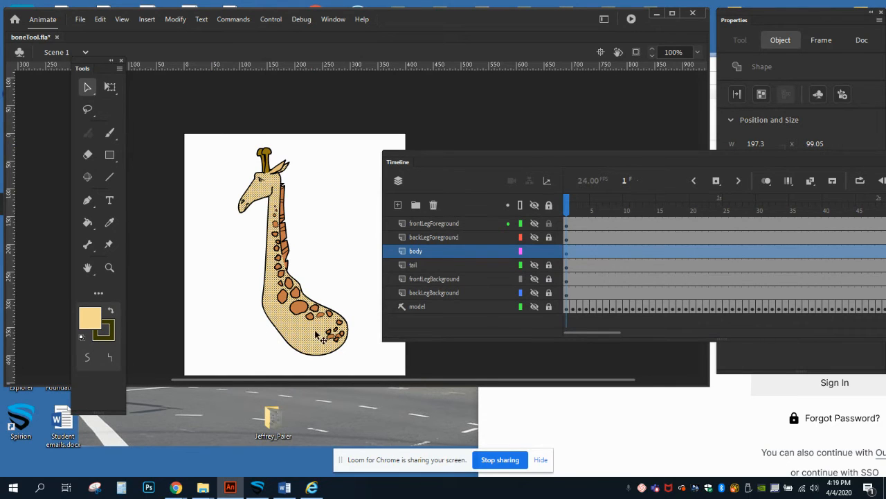
pyautogui.doubleClick(265, 196)
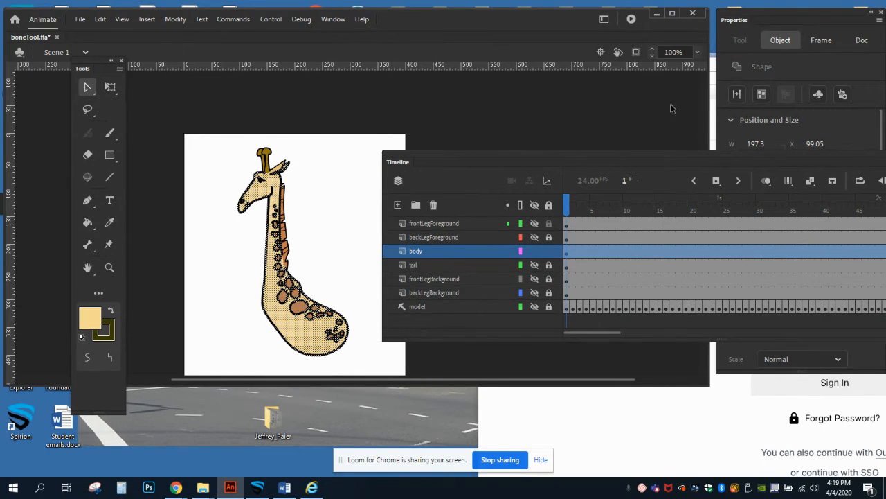
pyautogui.click(88, 88)
pyautogui.click(187, 139)
pyautogui.moveTo(193, 140); pyautogui.dragTo(357, 367)
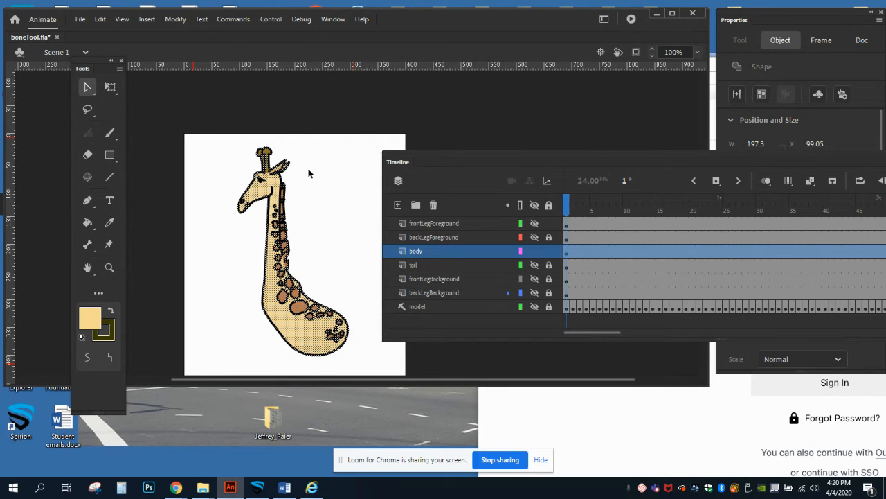
# Hide the body layer, show frontLegForeground, and select the whole foreground front leg artwork
pyautogui.click(534, 251)
pyautogui.click(534, 223)
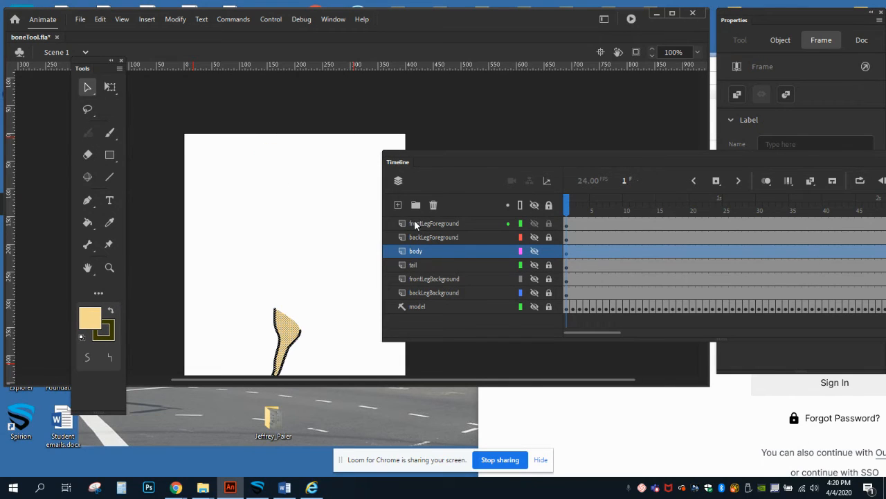
pyautogui.click(331, 297)
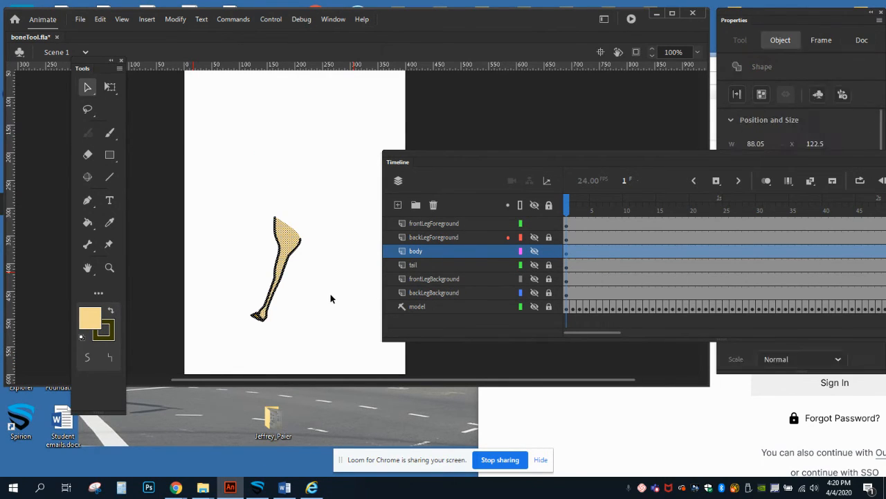
pyautogui.moveTo(246, 205); pyautogui.dragTo(308, 348)
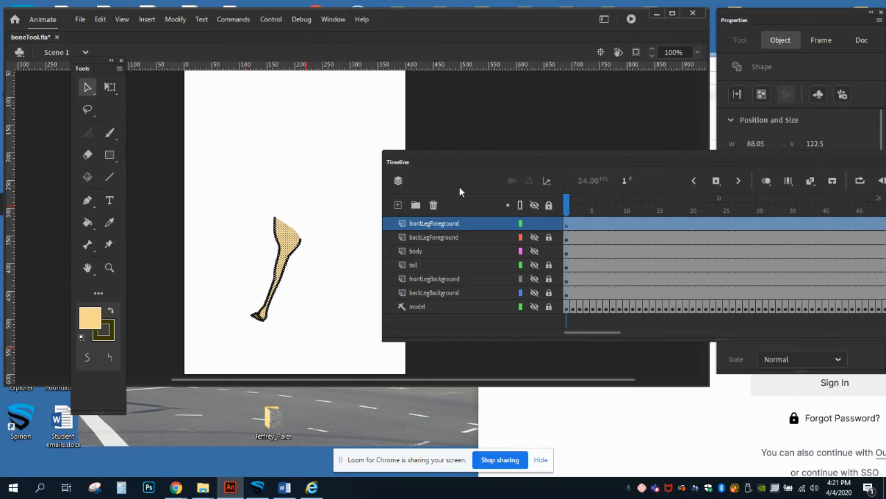
# Hide the frontLegForeground layer and show it again, and lock the body layer
pyautogui.moveTo(542, 156); pyautogui.dragTo(552, 116)
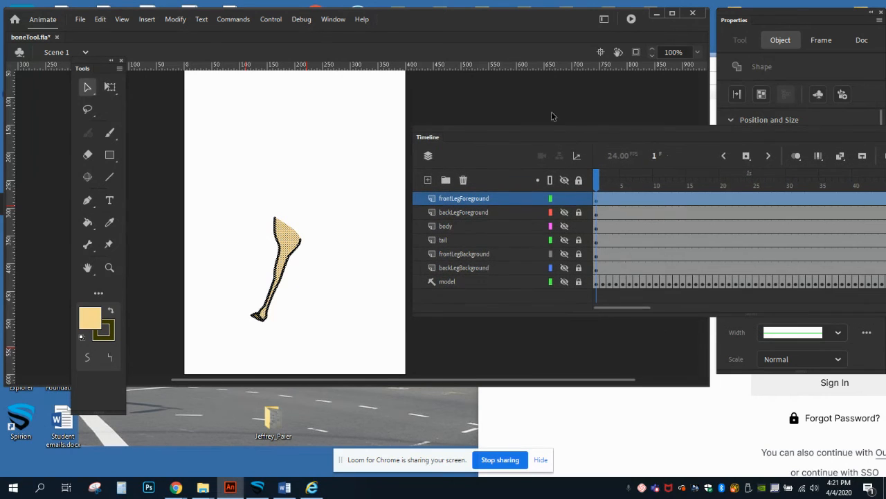
pyautogui.click(565, 199)
pyautogui.moveTo(569, 131); pyautogui.dragTo(579, 136)
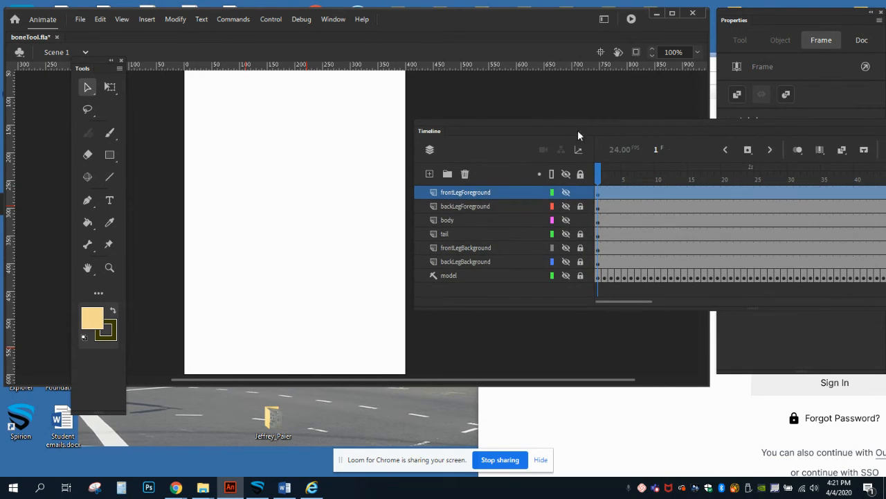
pyautogui.click(565, 194)
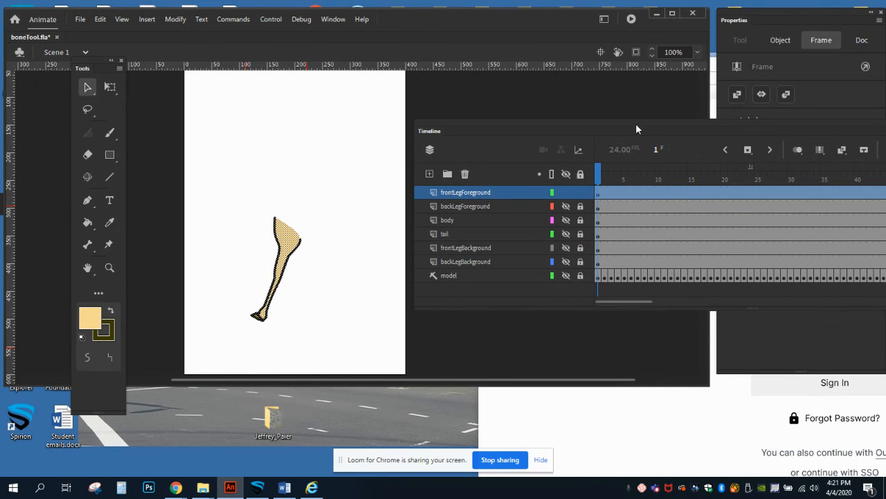
# Deselect the foreground front leg and reselect its entire fill and outline, keeping the timeline clear of the stage
pyautogui.moveTo(636, 126); pyautogui.dragTo(617, 128)
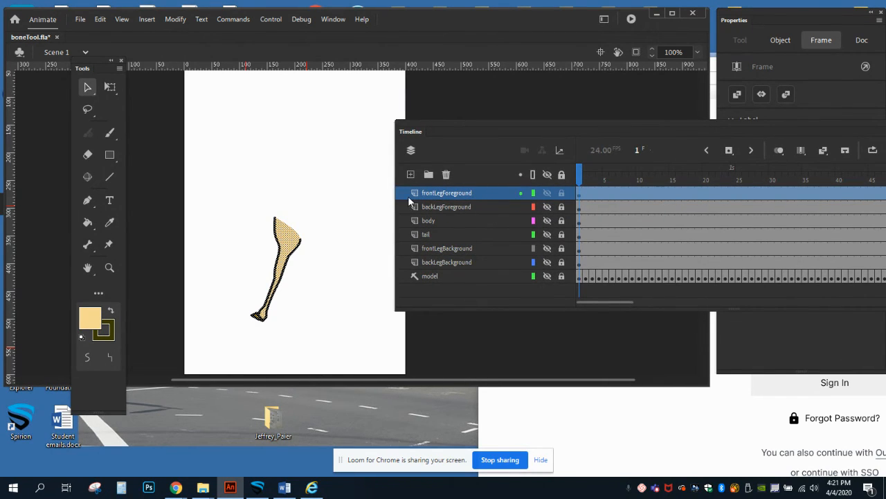
pyautogui.click(252, 204)
pyautogui.moveTo(245, 200); pyautogui.dragTo(324, 345)
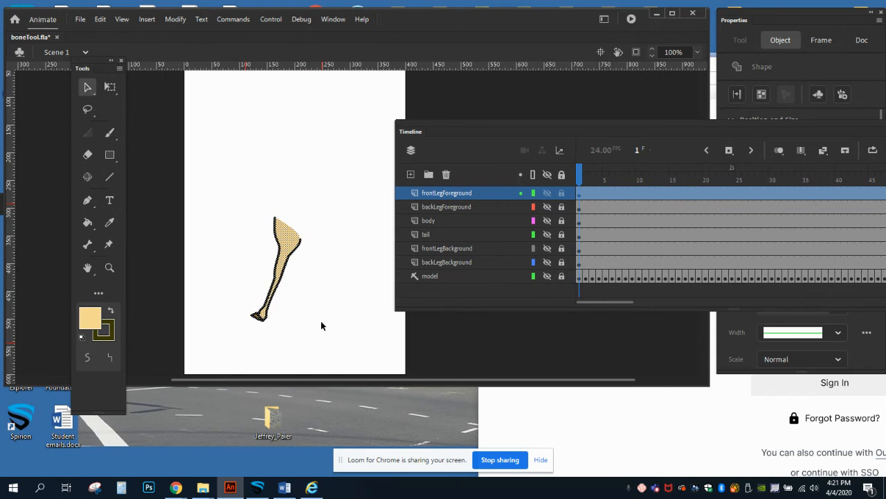
pyautogui.click(323, 225)
pyautogui.click(283, 234)
pyautogui.moveTo(234, 187); pyautogui.dragTo(319, 351)
pyautogui.moveTo(416, 126); pyautogui.dragTo(456, 131)
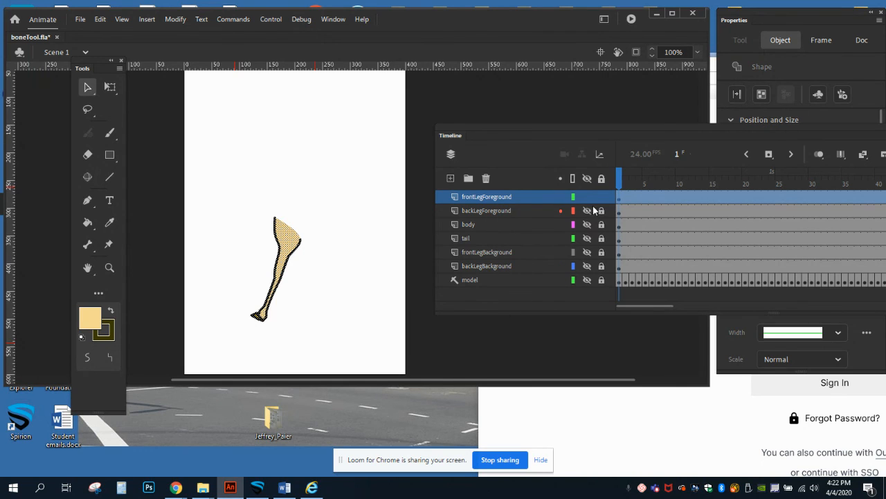
# Show all hidden layers and reposition the timeline so the layers' full frame span is in view
pyautogui.keyDown('alt'); pyautogui.click(587, 251); pyautogui.keyUp('alt')
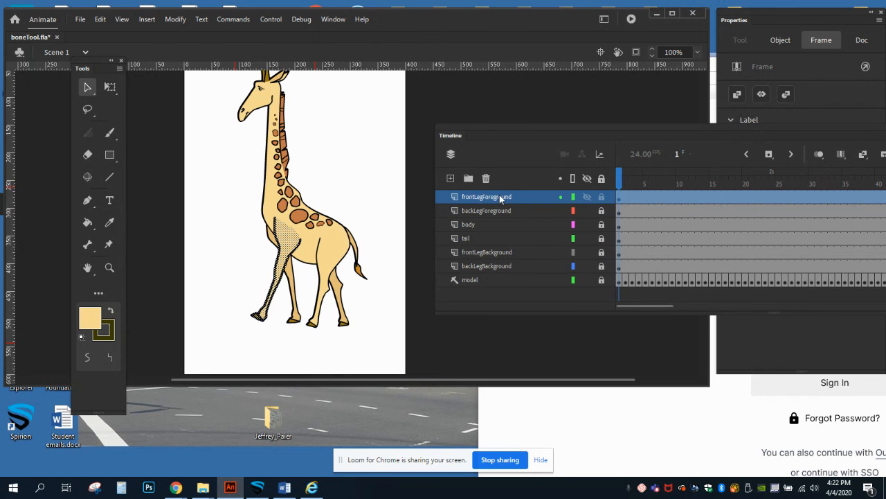
pyautogui.moveTo(563, 127); pyautogui.dragTo(533, 180)
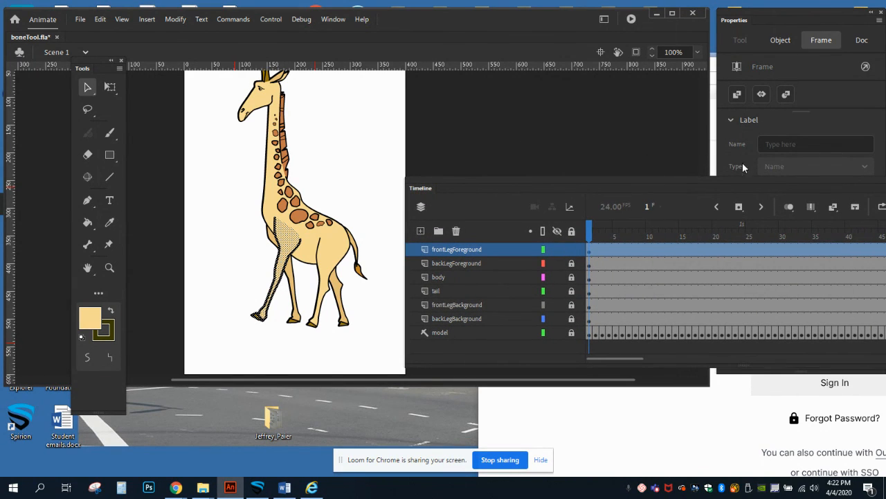
pyautogui.click(772, 7)
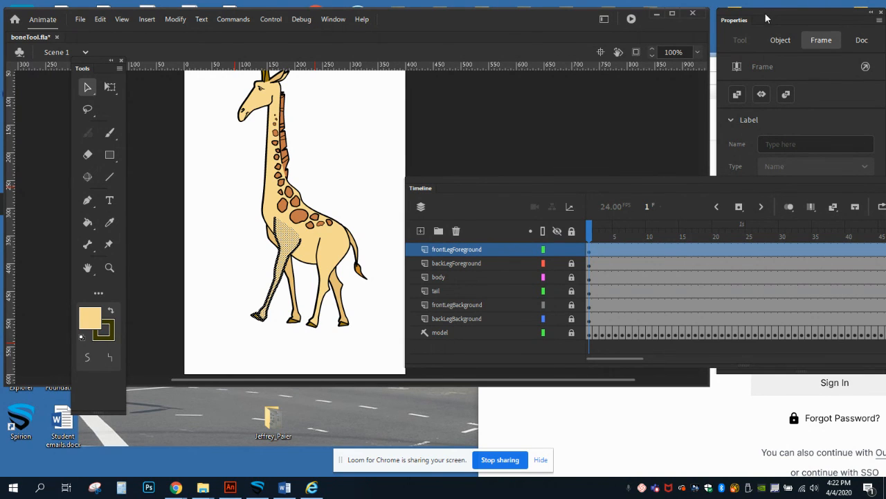
pyautogui.moveTo(765, 10); pyautogui.dragTo(765, 10)
pyautogui.moveTo(643, 181); pyautogui.dragTo(361, 201)
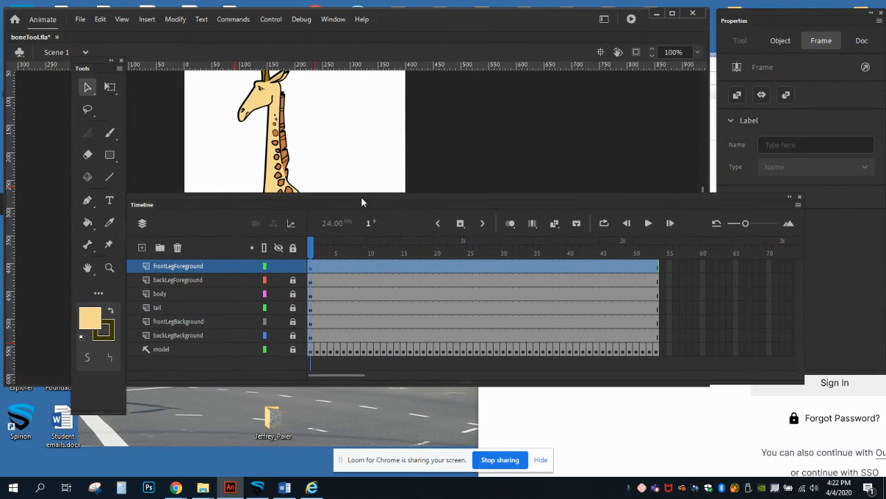